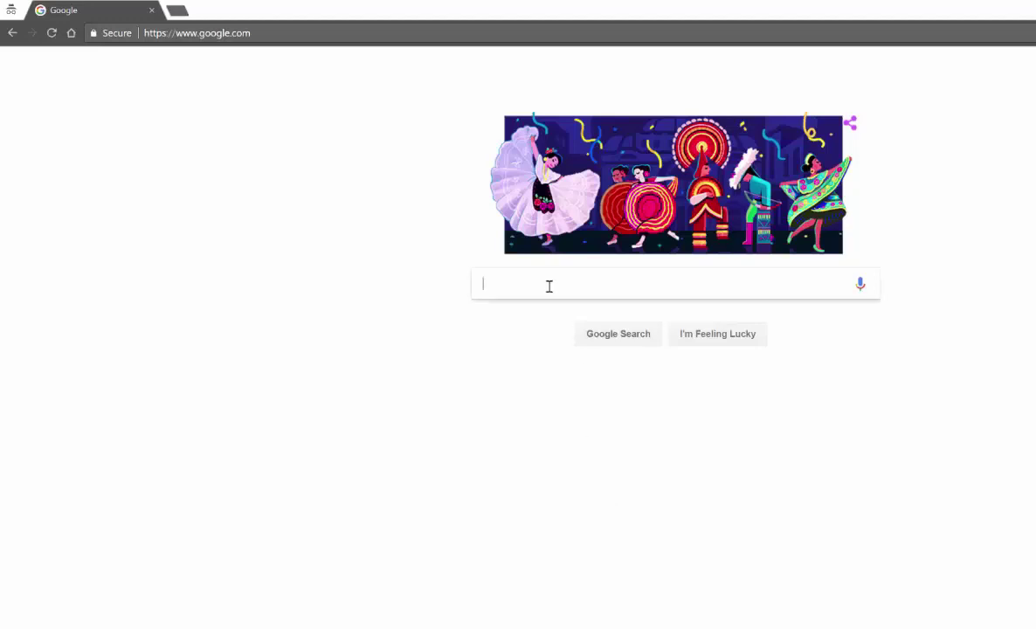
# Search 'define: politics' to show the dictionary definition of politics
pyautogui.write('din')
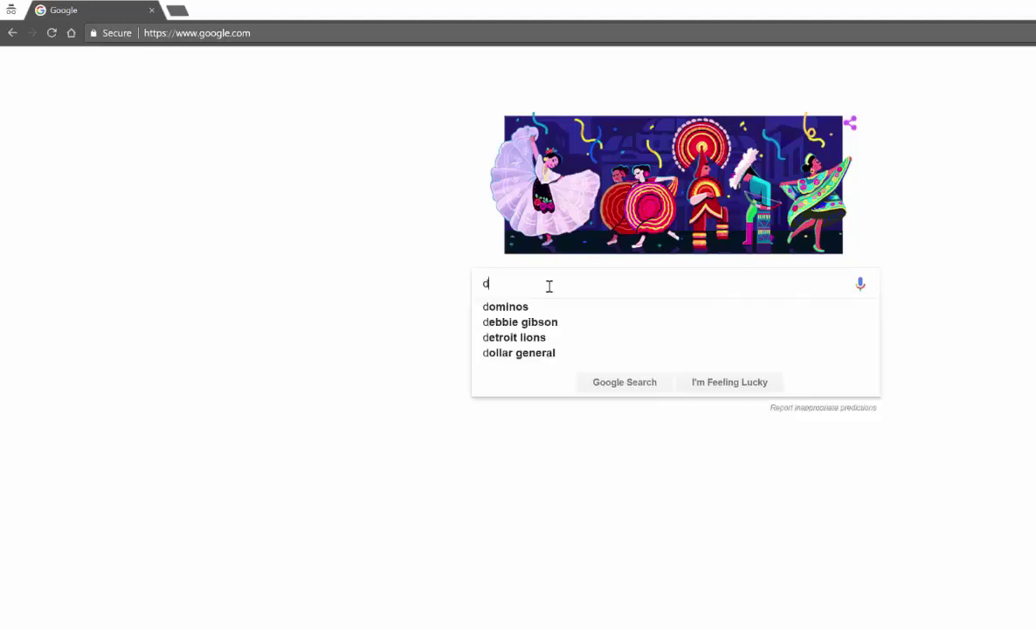
pyautogui.press('BackSpace')
pyautogui.press('BackSpace')
pyautogui.write('efine:')
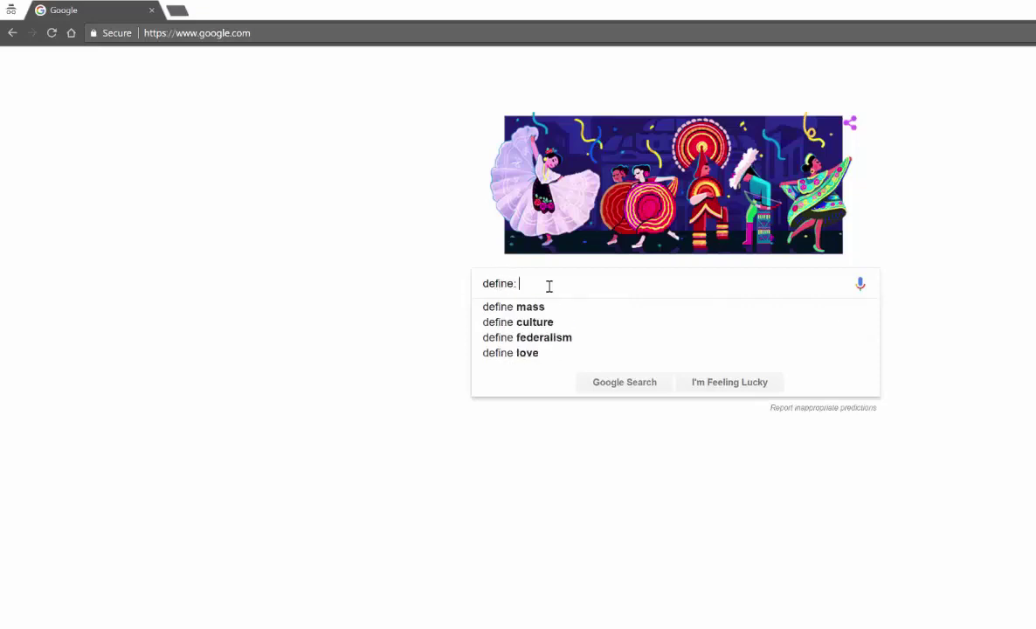
pyautogui.write(' polit')
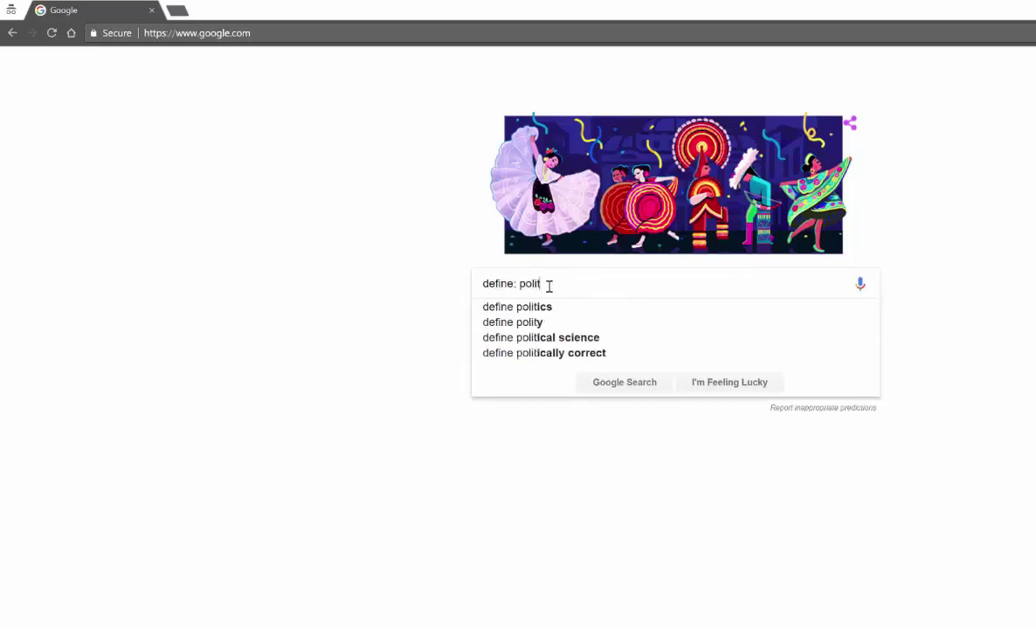
pyautogui.write('ics')
pyautogui.press('Return')
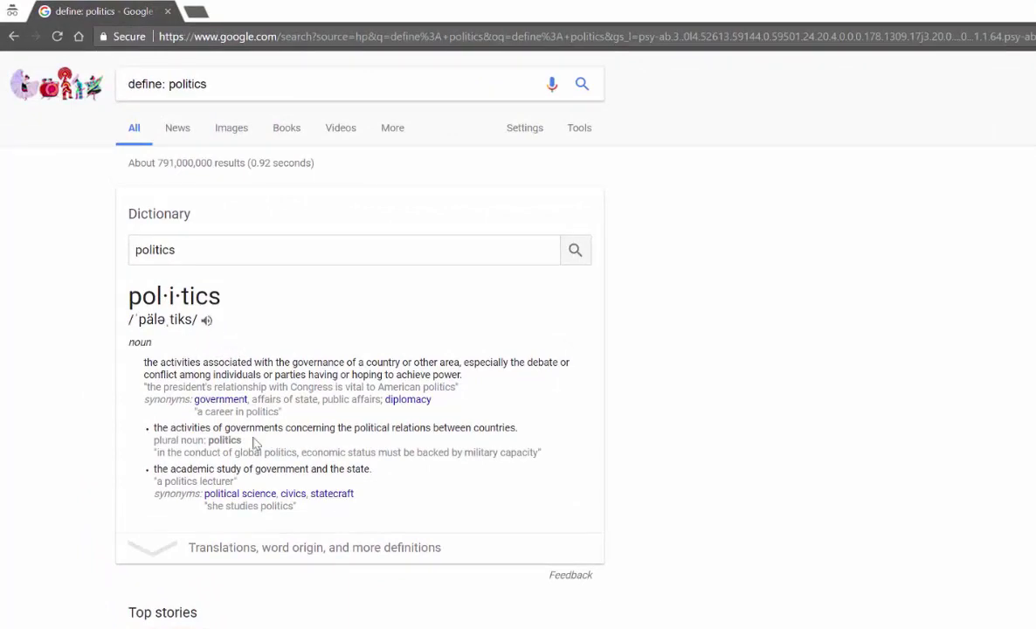
# Search 'define: teenagers' and expand the translations, word origin and usage chart
pyautogui.moveTo(167, 85); pyautogui.dragTo(220, 86)
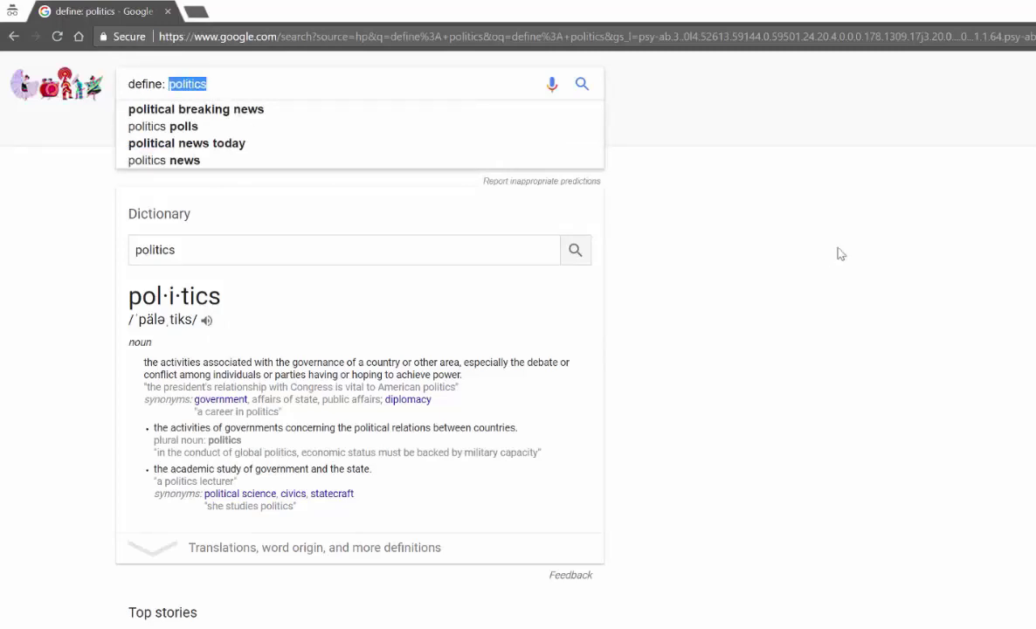
pyautogui.write('t')
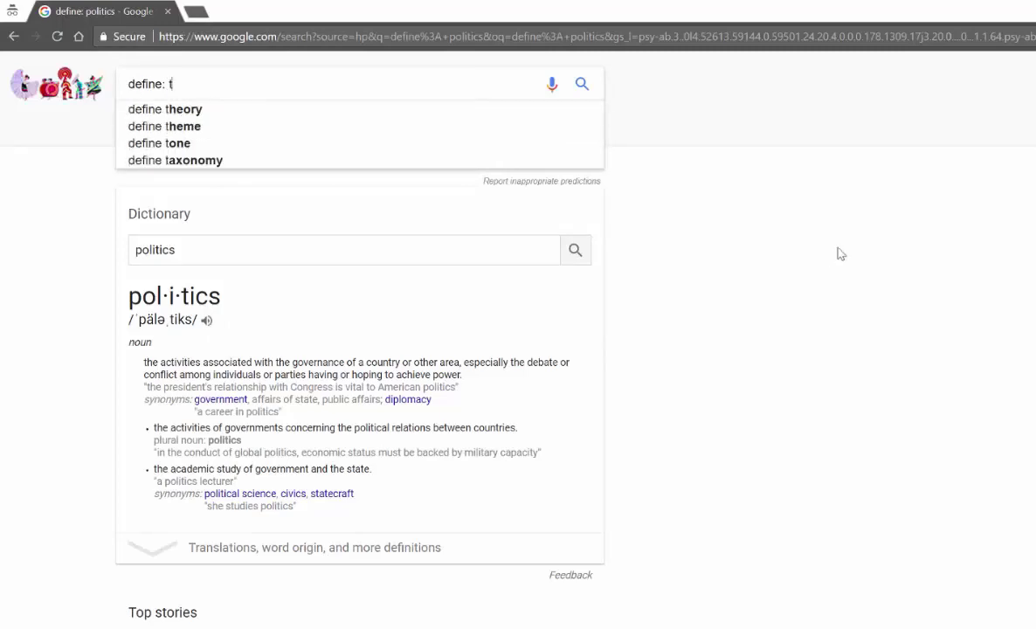
pyautogui.write('een')
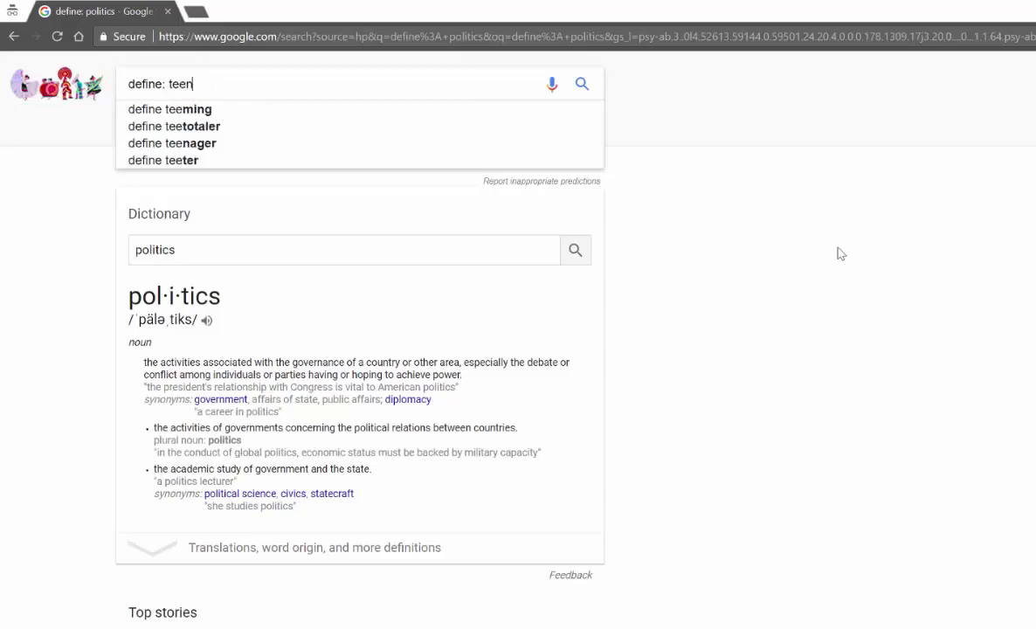
pyautogui.write('agers')
pyautogui.press('Return')
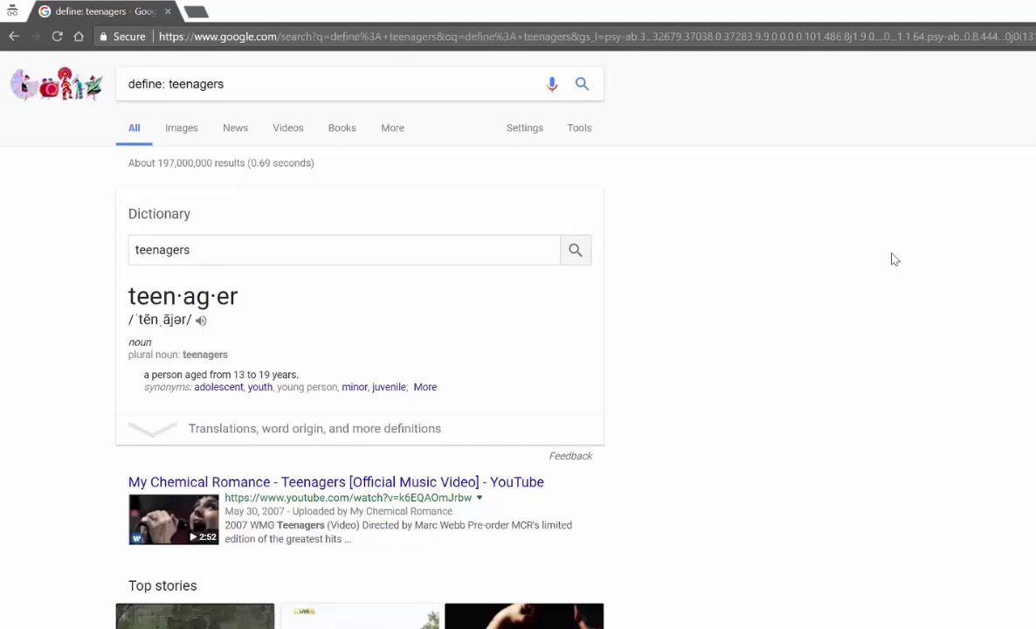
pyautogui.click(160, 428)
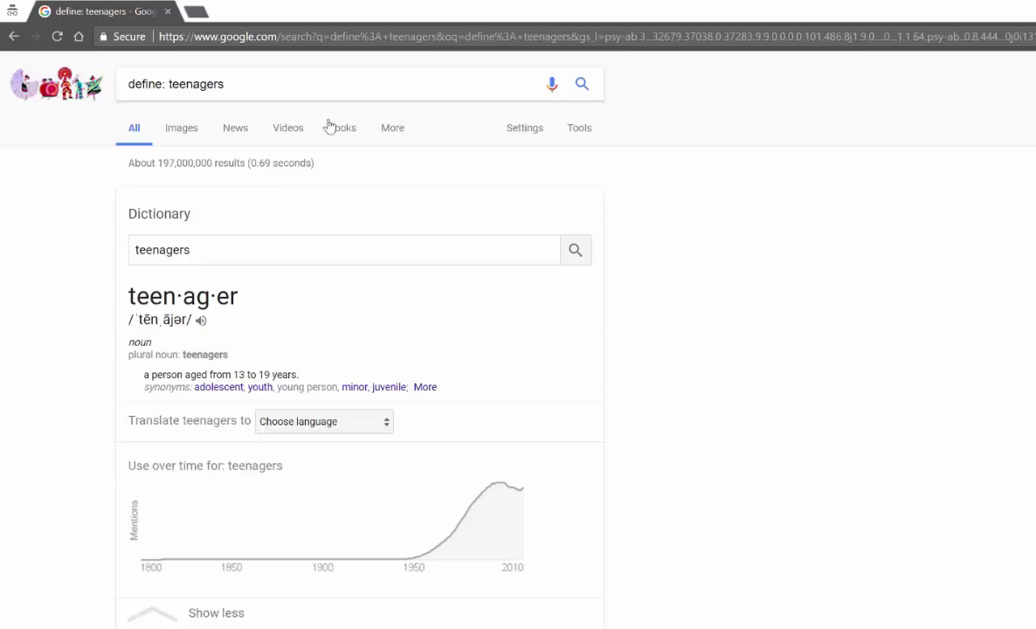
# Select the whole 'define: teenagers' query in the search box
pyautogui.moveTo(226, 83); pyautogui.dragTo(127, 93)
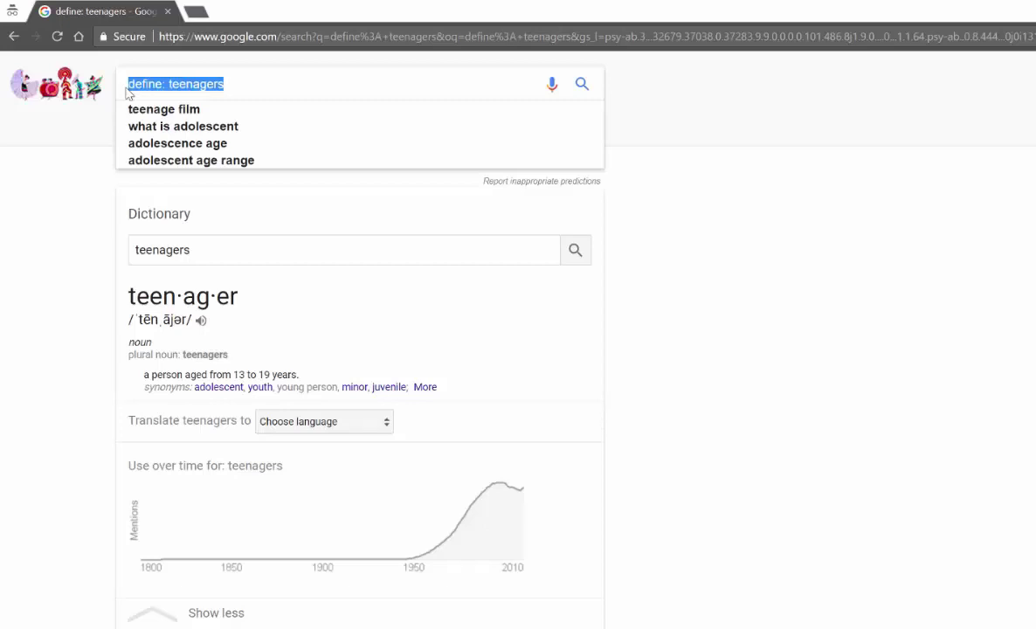
# Search 'site: psychologytoday.com teens' to limit results to Psychology Today
pyautogui.write('site:')
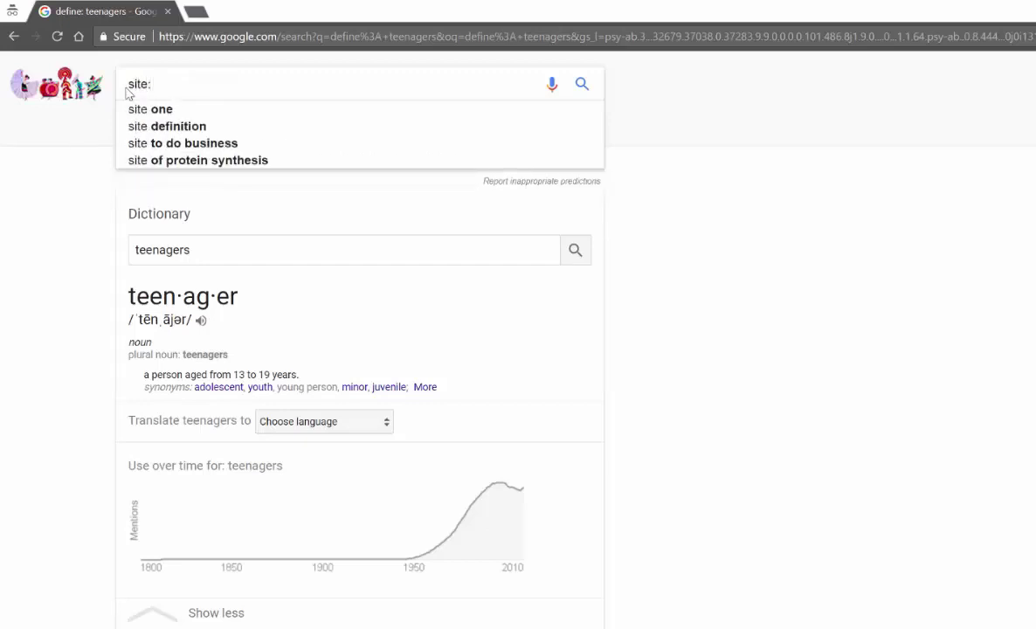
pyautogui.write(' psycho')
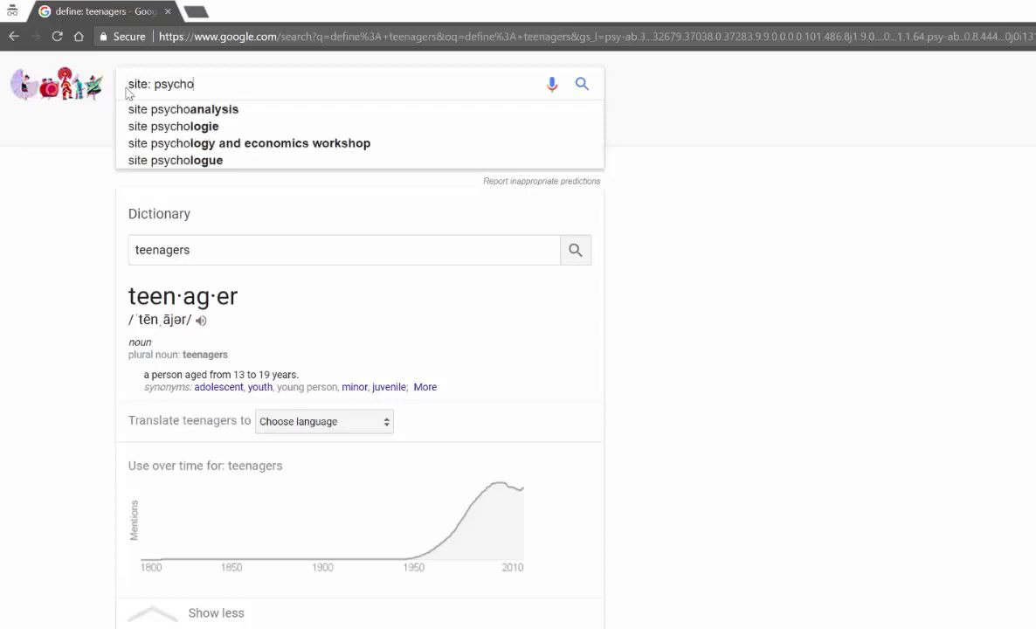
pyautogui.write('logytoday.com')
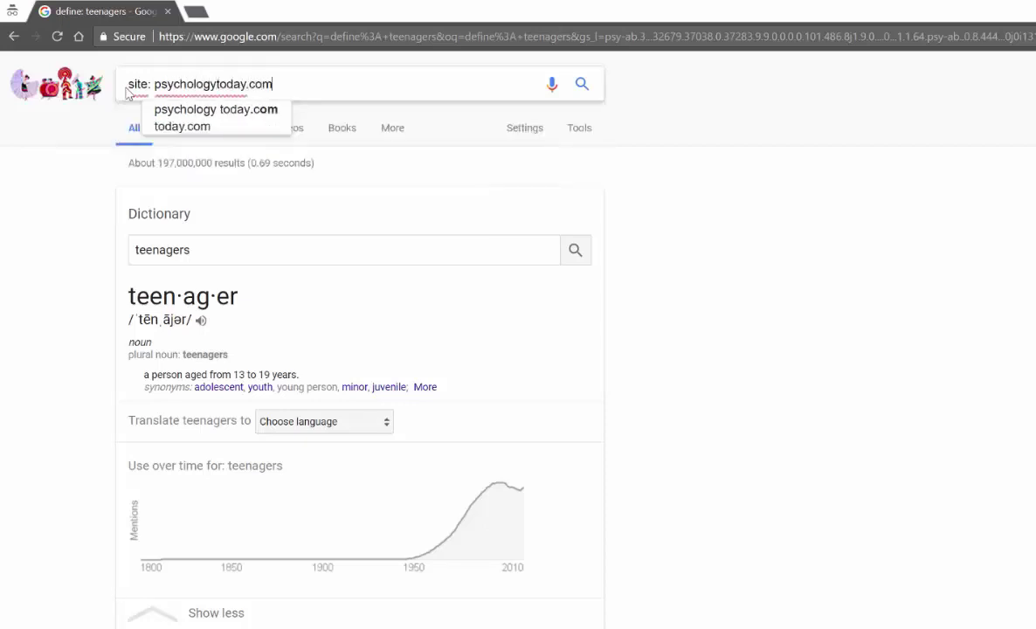
pyautogui.press('Return')
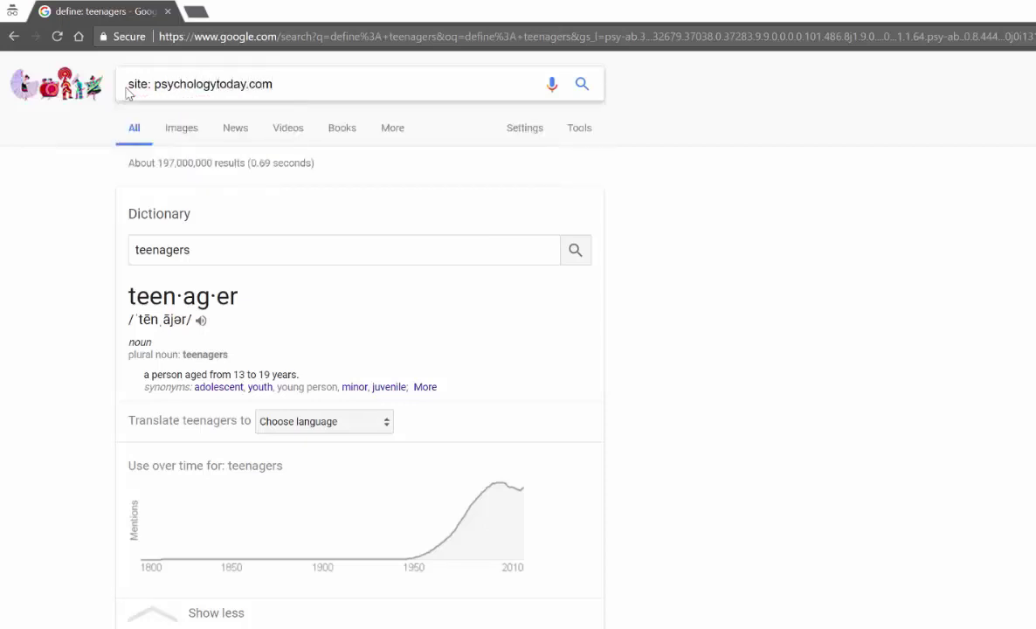
pyautogui.write('teens')
pyautogui.press('Return')
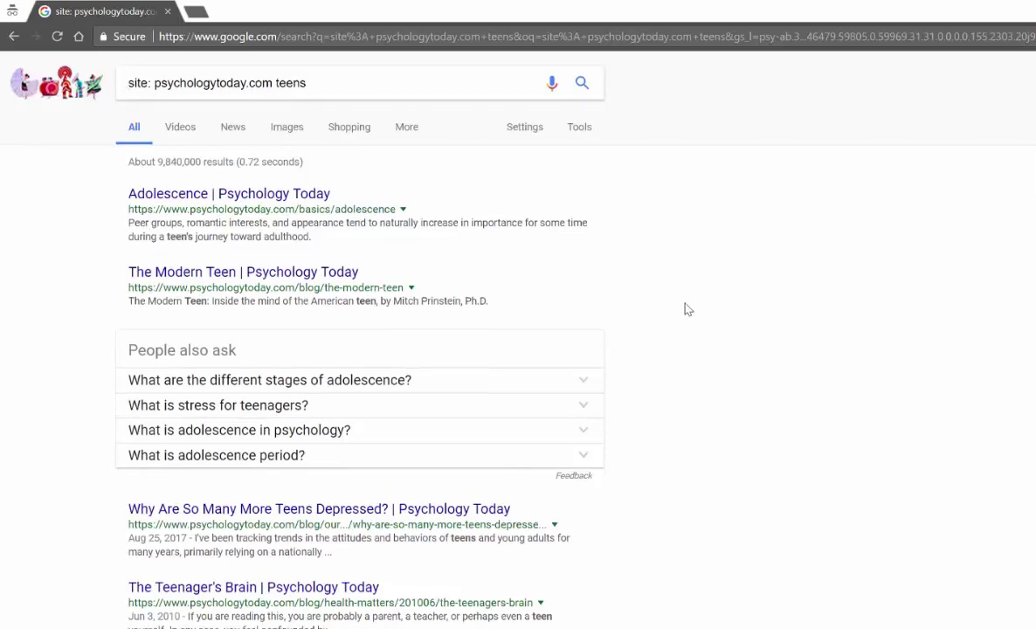
pyautogui.scroll(-3, 684, 308)
pyautogui.scroll(-3, 772, 305)
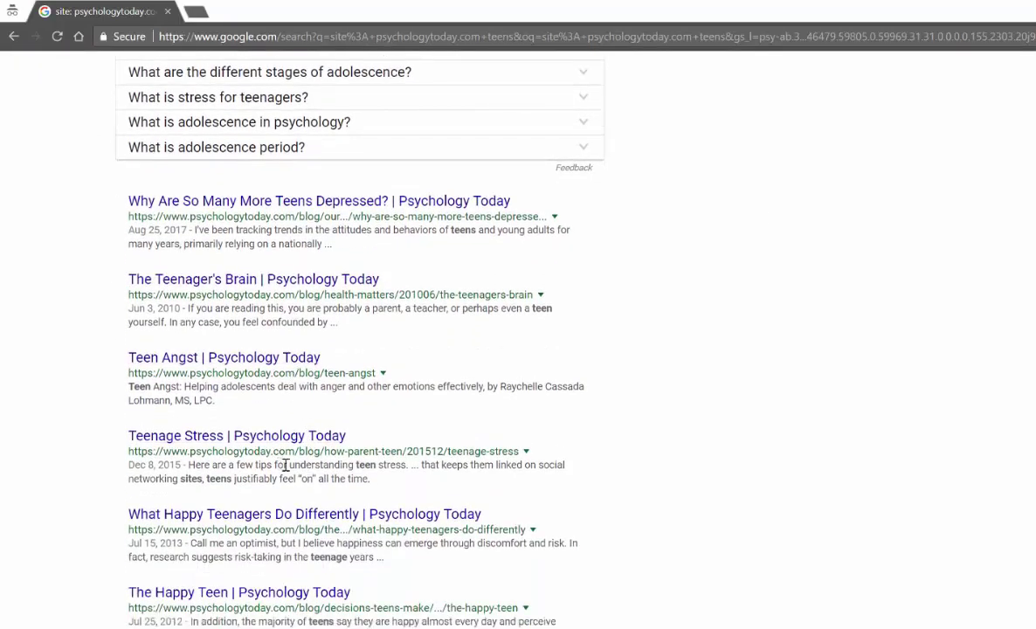
pyautogui.scroll(-3, 339, 532)
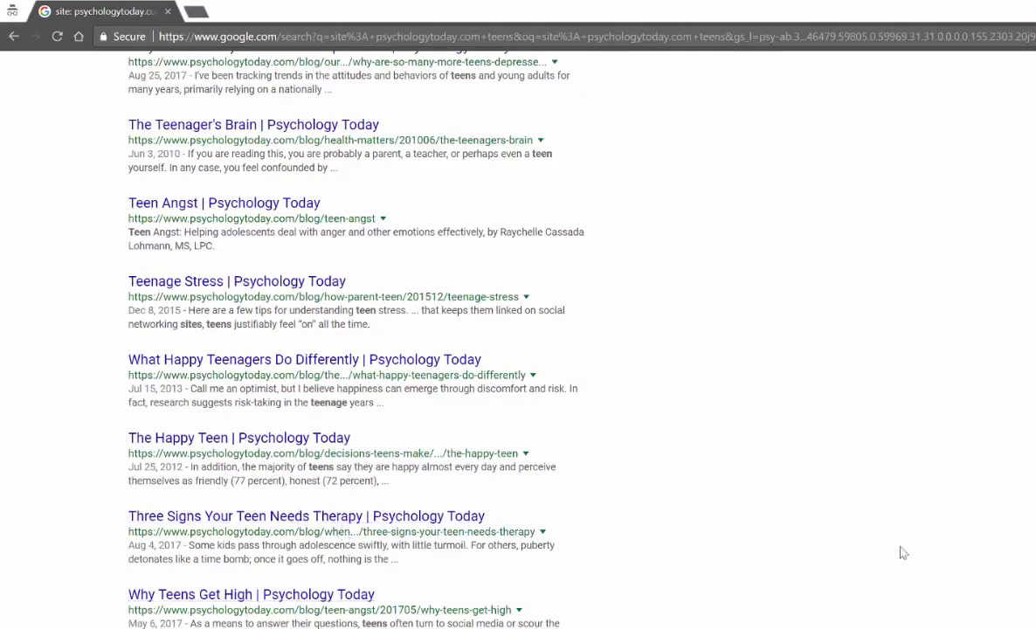
pyautogui.scroll(3, 854, 552)
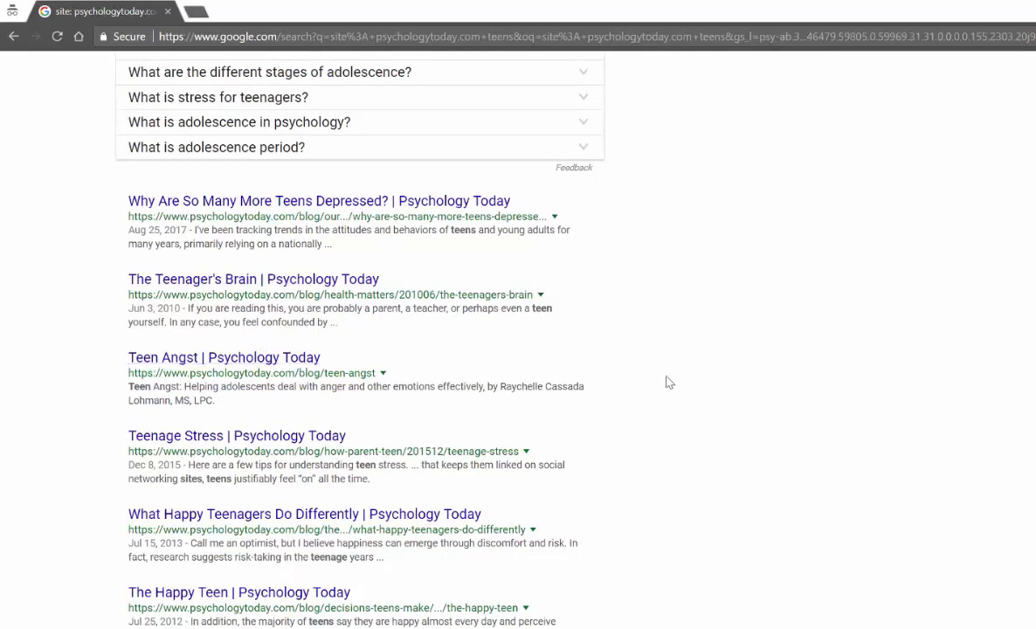
pyautogui.scroll(5, 847, 410)
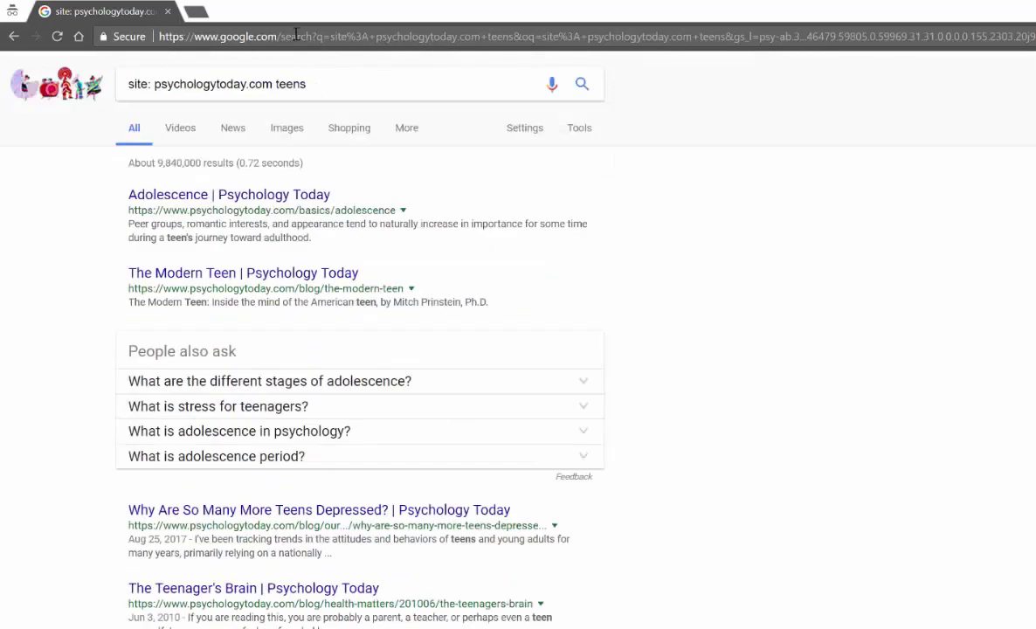
# Edit the query to 'site: buzzfeed.com politics' and run it
pyautogui.moveTo(248, 84); pyautogui.dragTo(157, 82)
pyautogui.press('BackSpace')
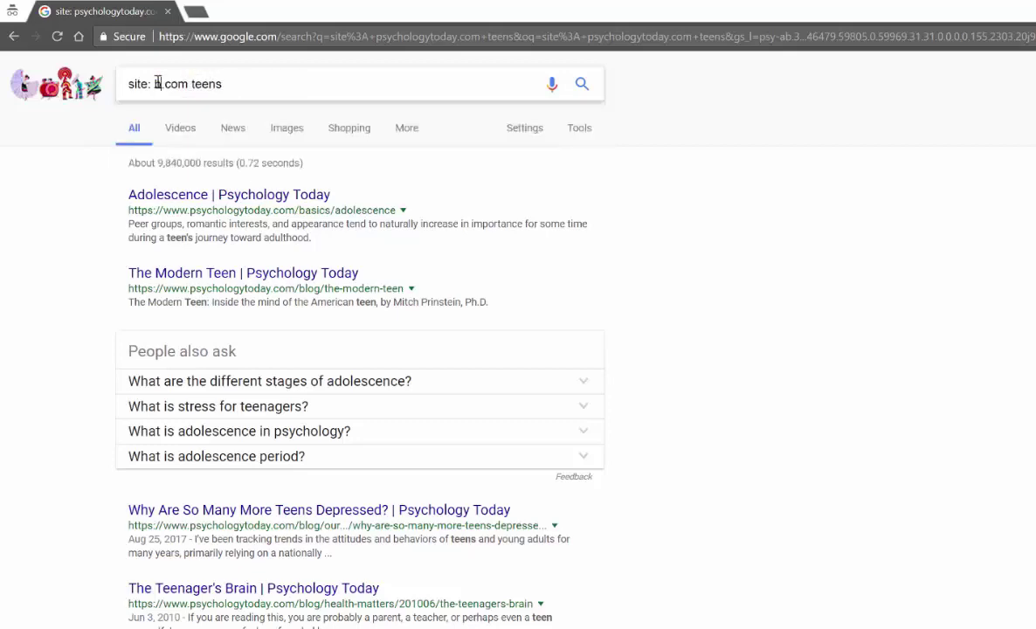
pyautogui.write('buzzfeed')
pyautogui.moveTo(276, 84); pyautogui.dragTo(237, 85)
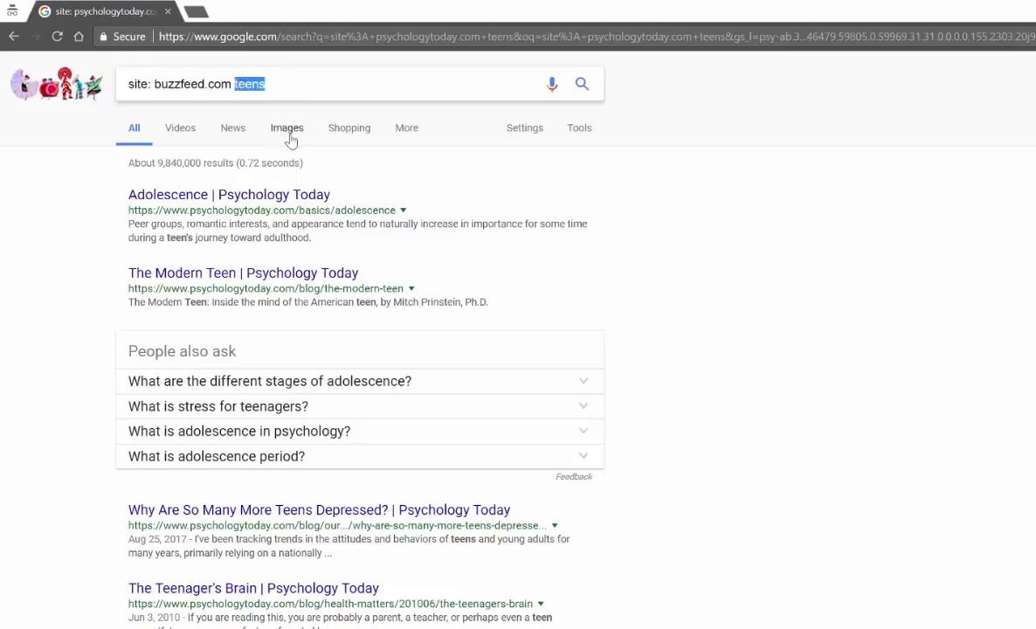
pyautogui.write('politics')
pyautogui.press('Return')
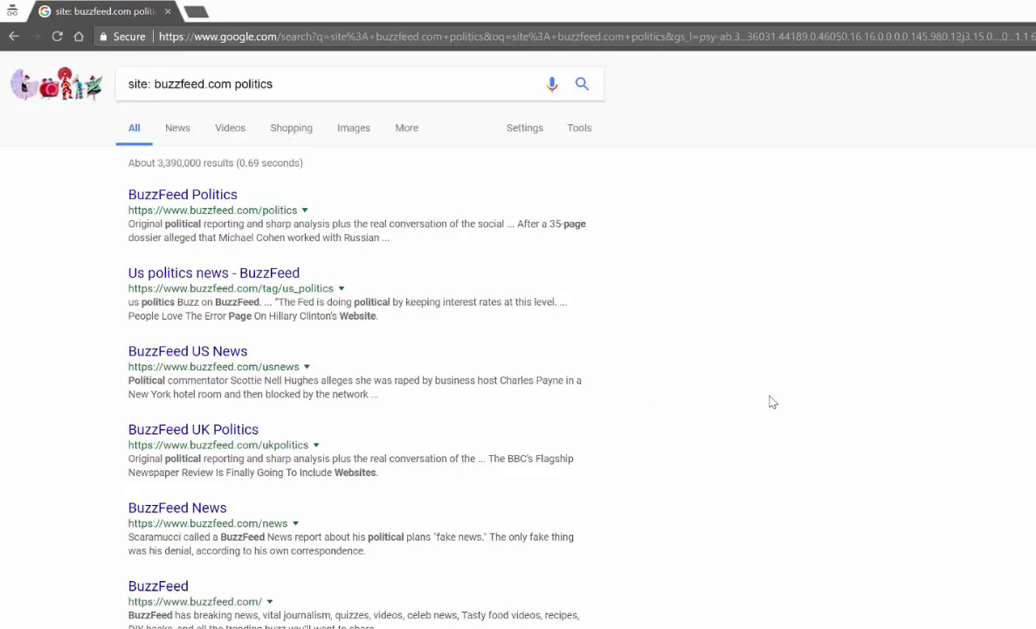
# Scroll down through the BuzzFeed politics results toward the page navigation
pyautogui.scroll(-2, 772, 396)
pyautogui.scroll(-2, 769, 391)
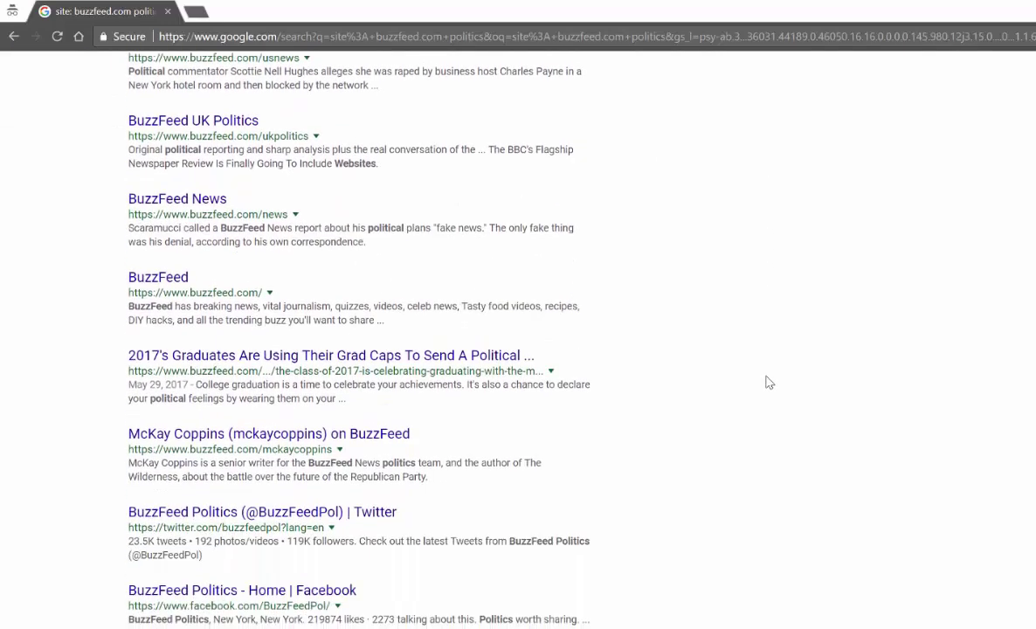
pyautogui.scroll(-1, 768, 383)
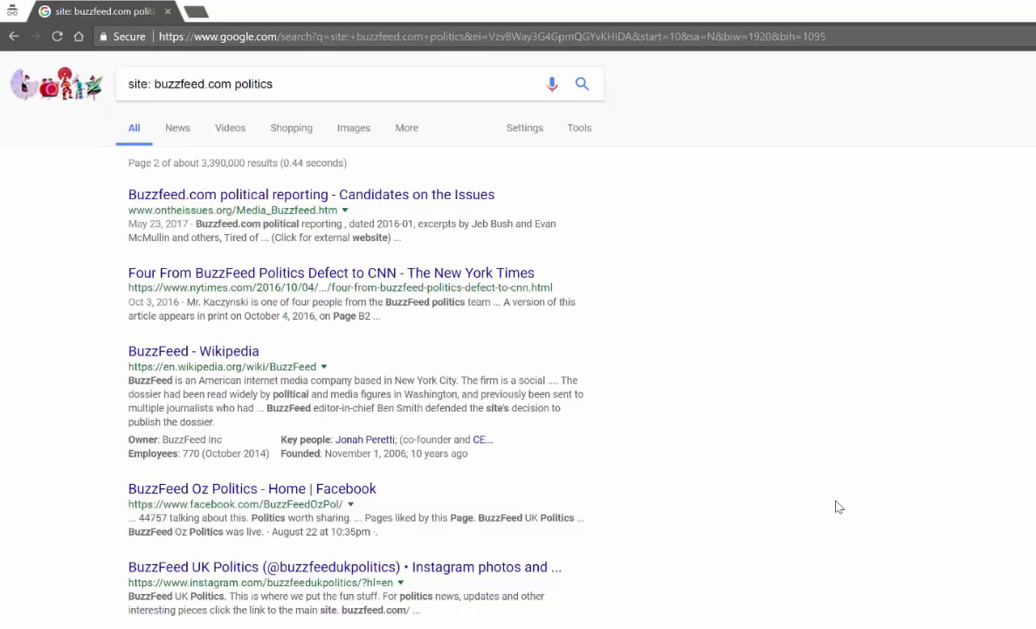
pyautogui.scroll(-4, 838, 507)
pyautogui.scroll(4, 838, 506)
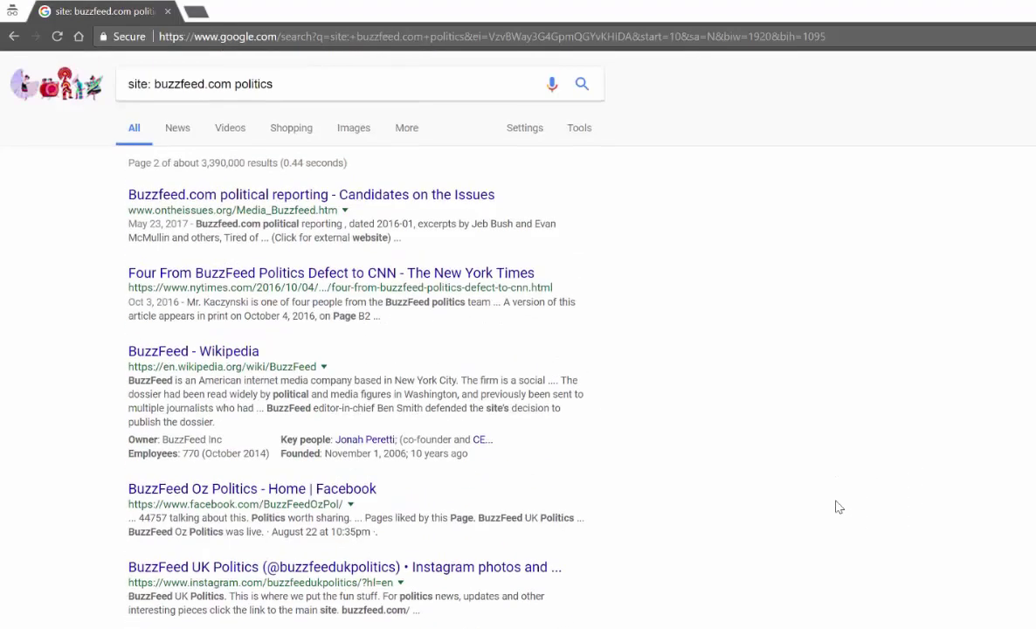